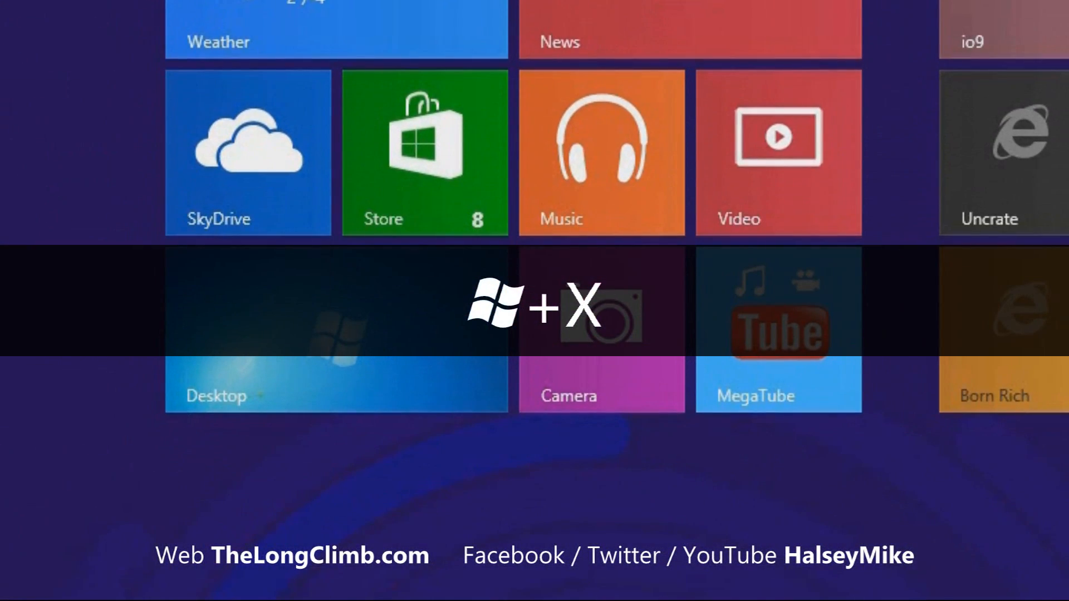
- Open Disk Management and start a new simple volume in Disk 2's unallocated space, using the full 953867 MB
key(super+x)
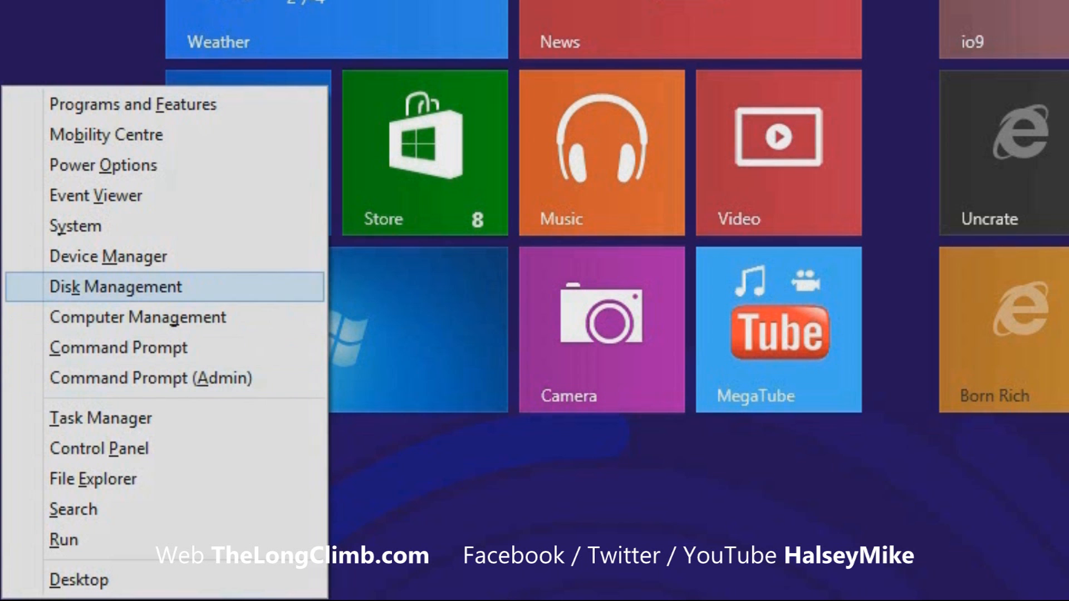
key(Return)
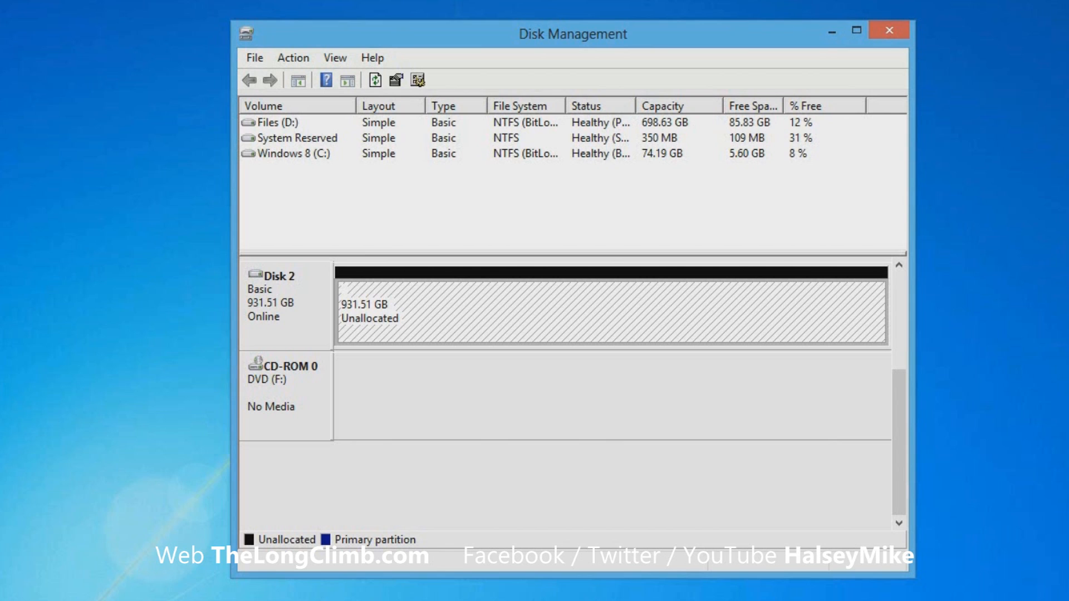
right_click(446, 301)
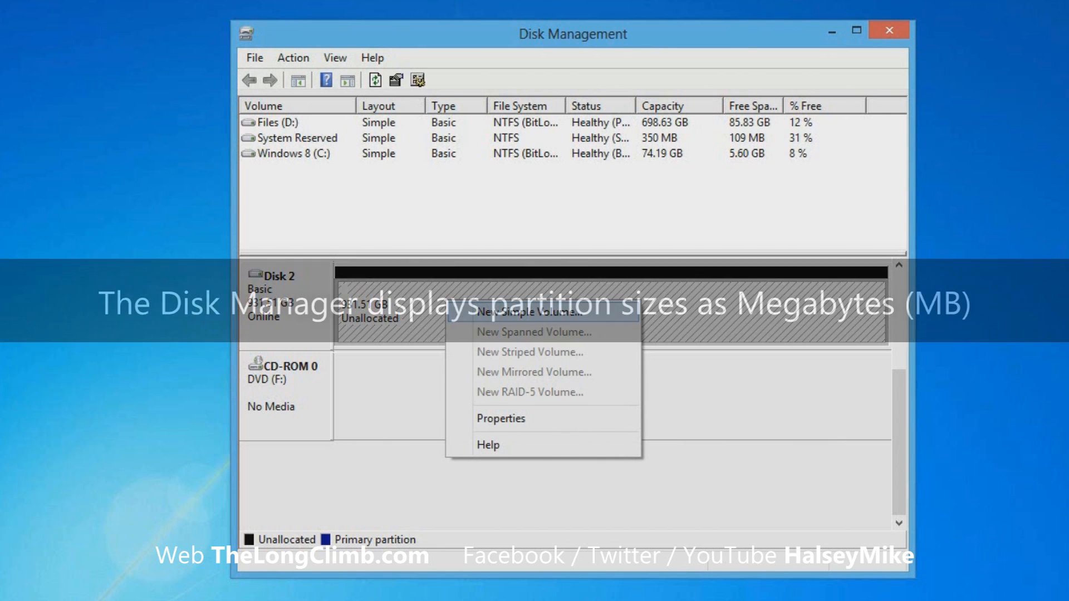
click(529, 312)
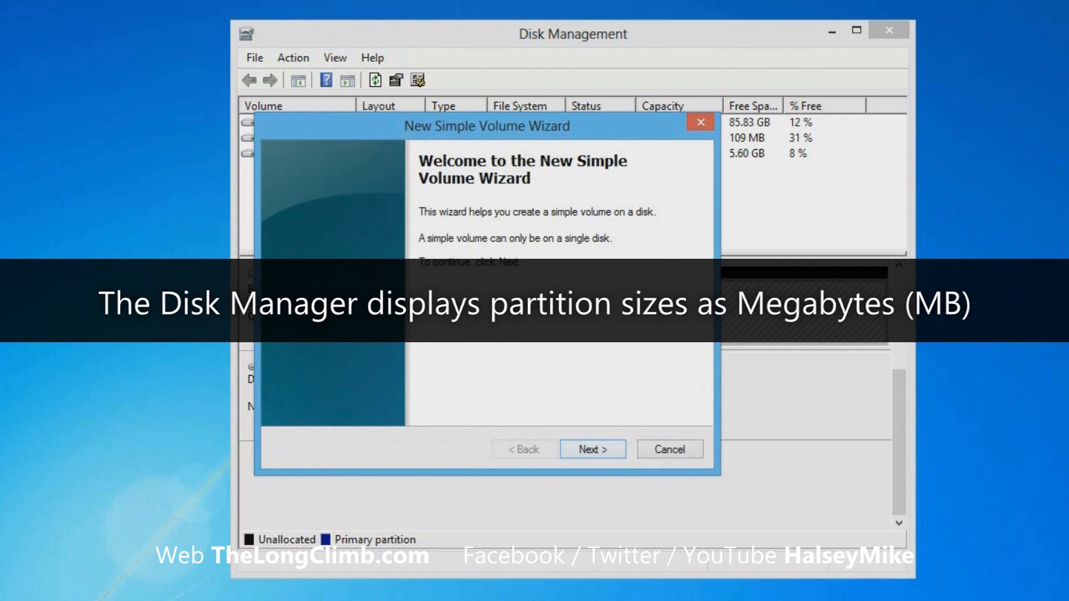
key(Return)
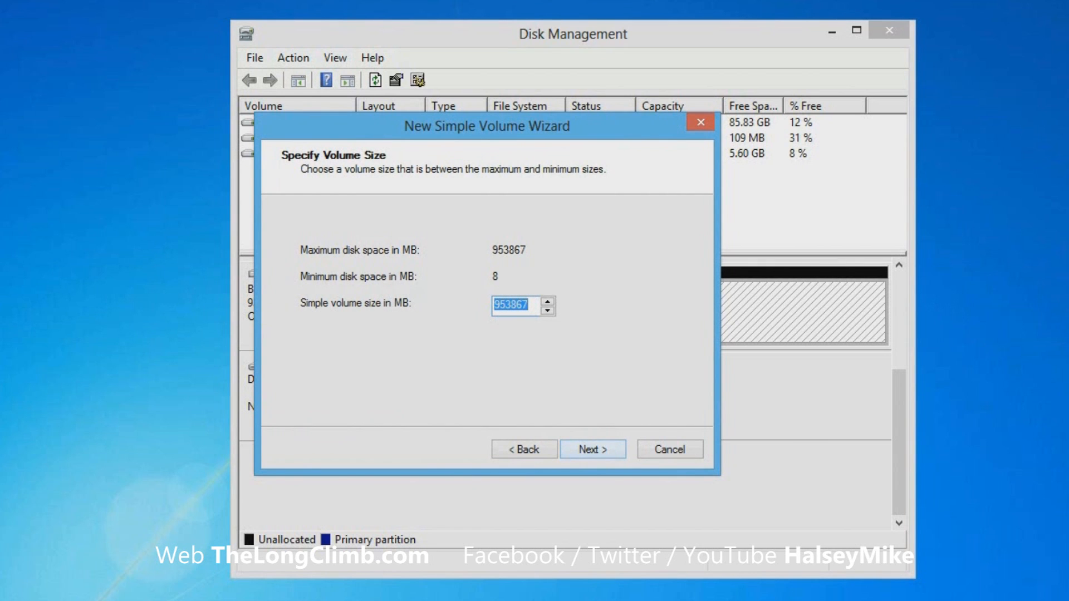
key(Return)
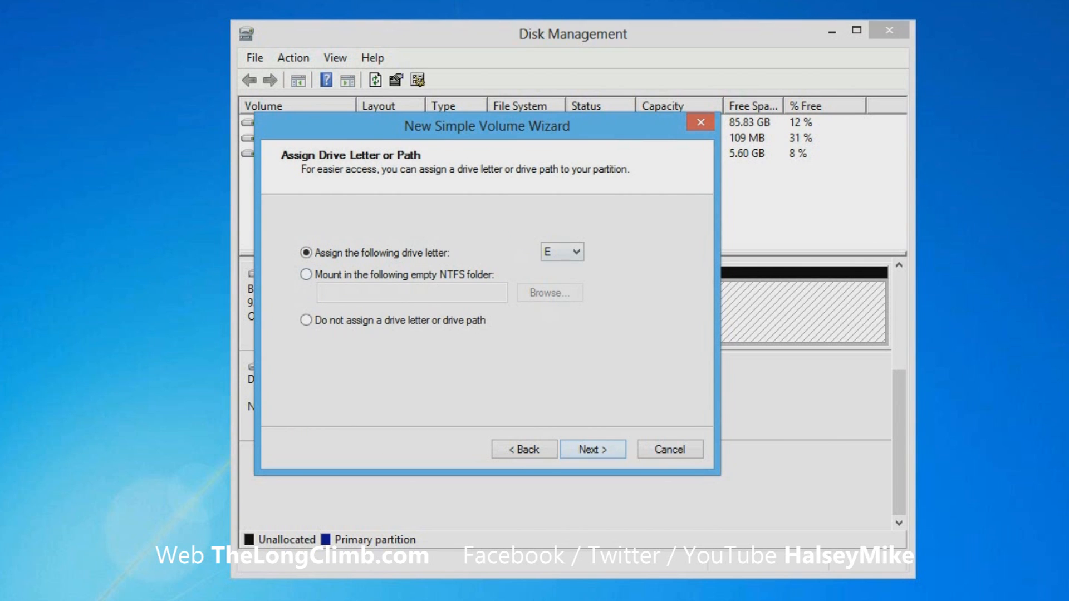
- Choose not to assign a drive letter or drive path to the new volume
click(306, 320)
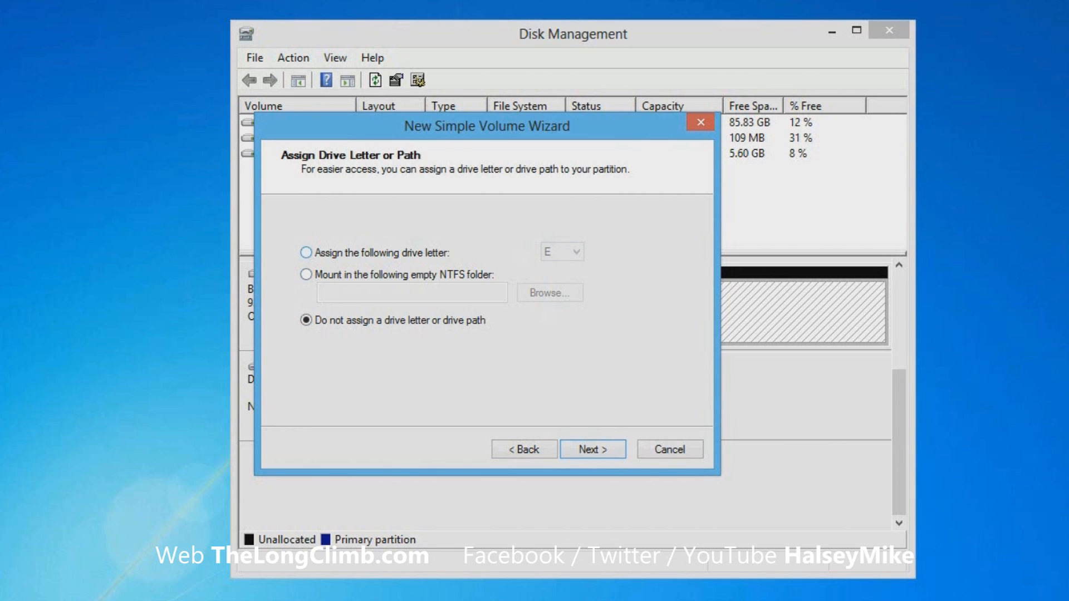
click(307, 253)
click(306, 320)
click(593, 449)
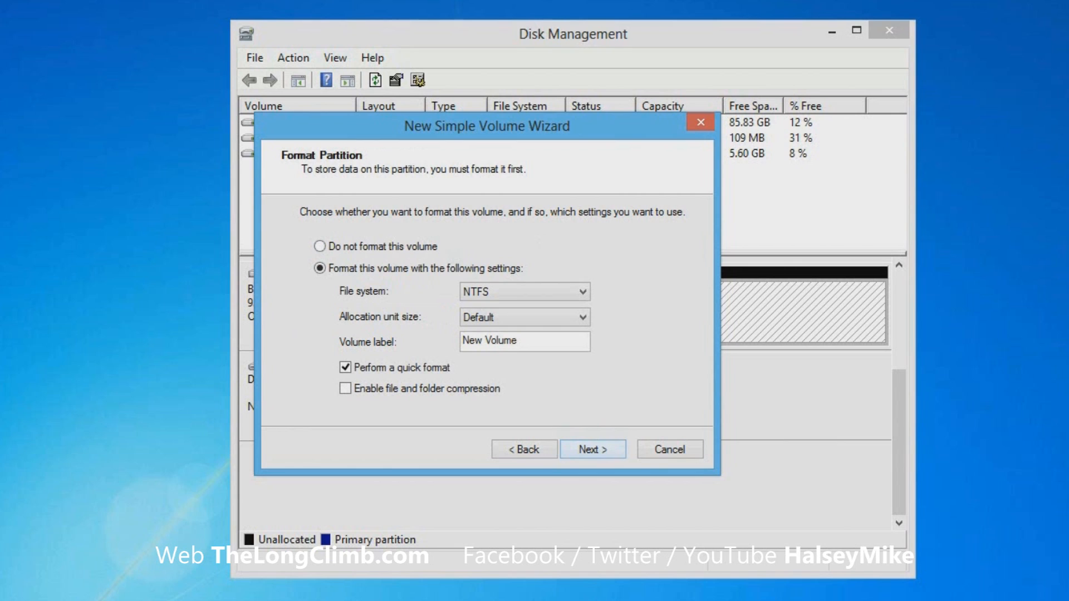
- Label the new volume Data and create it with a quick NTFS format and the default allocation unit size
drag(524, 340, 461, 340)
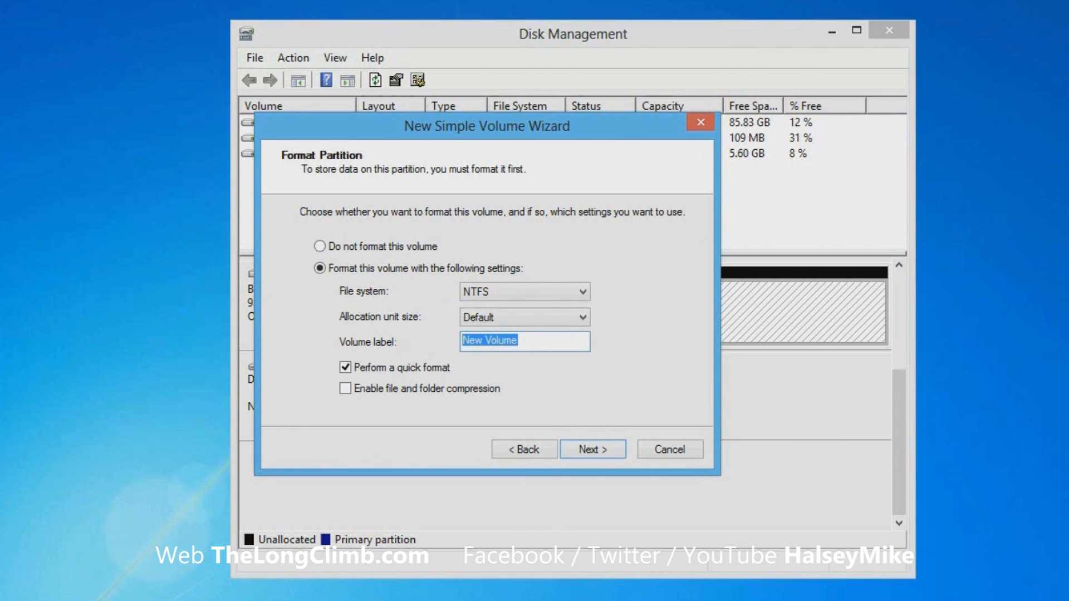
text(Dat)
key(BackSpace)
key(BackSpace)
text(ata)
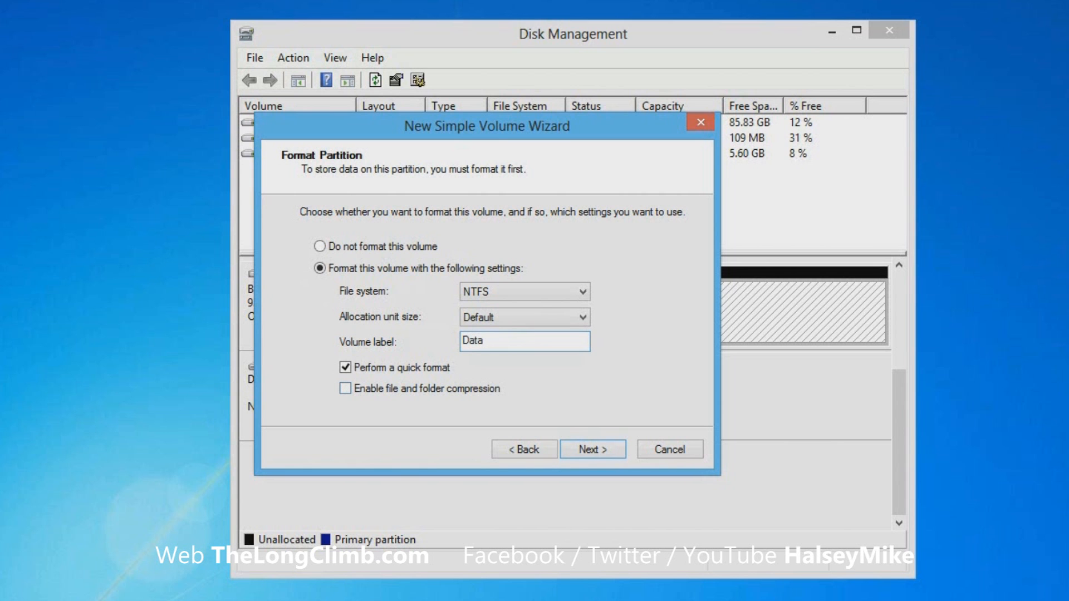
key(Return)
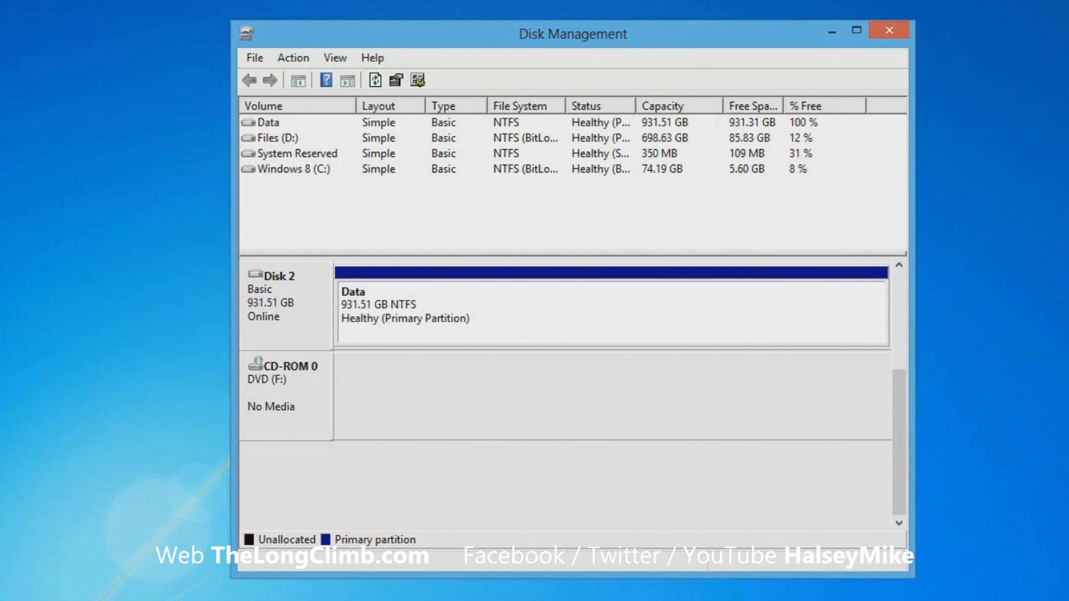
- Shrink the Data volume on Disk 2 by 480000 MB
right_click(513, 306)
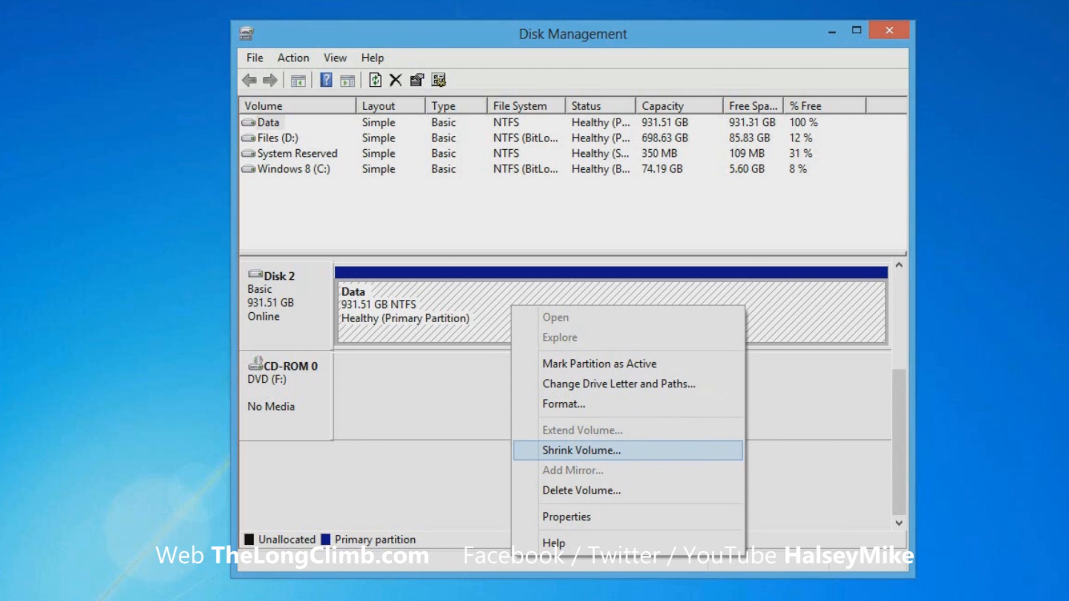
key(Return)
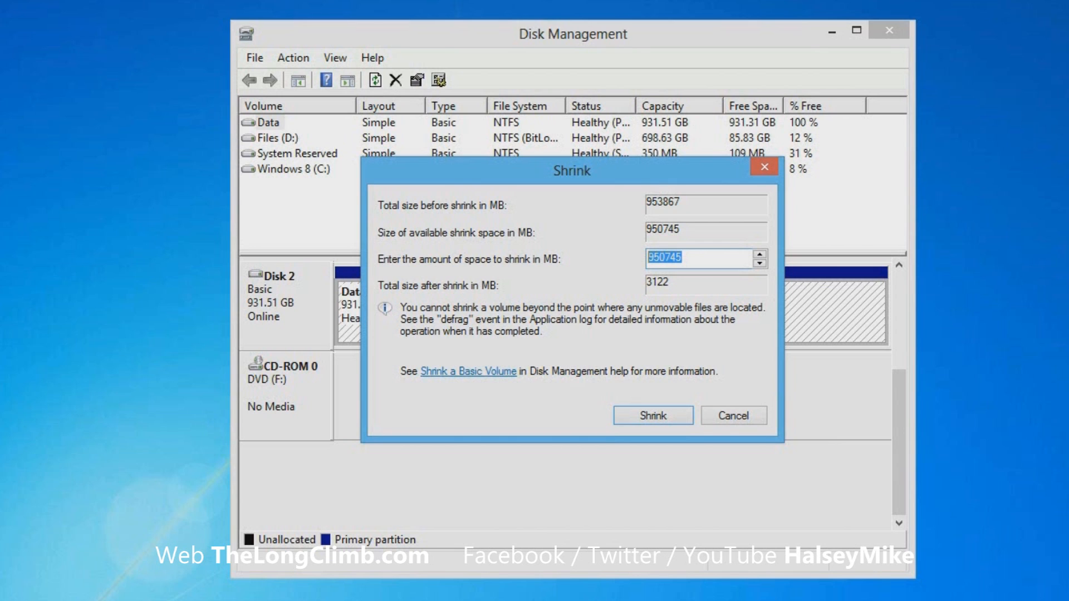
text(480000)
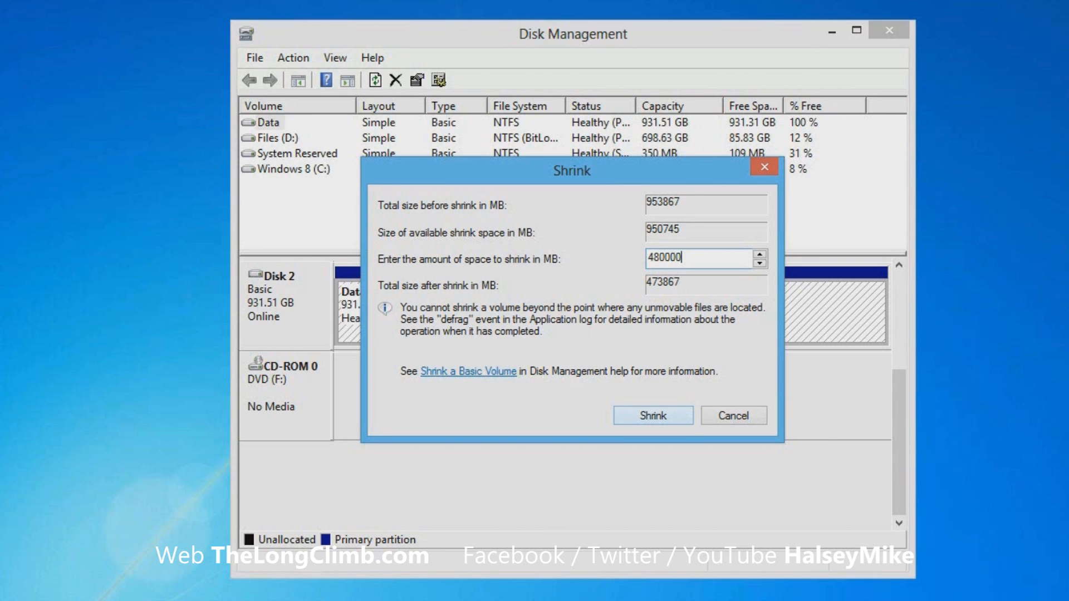
key(Return)
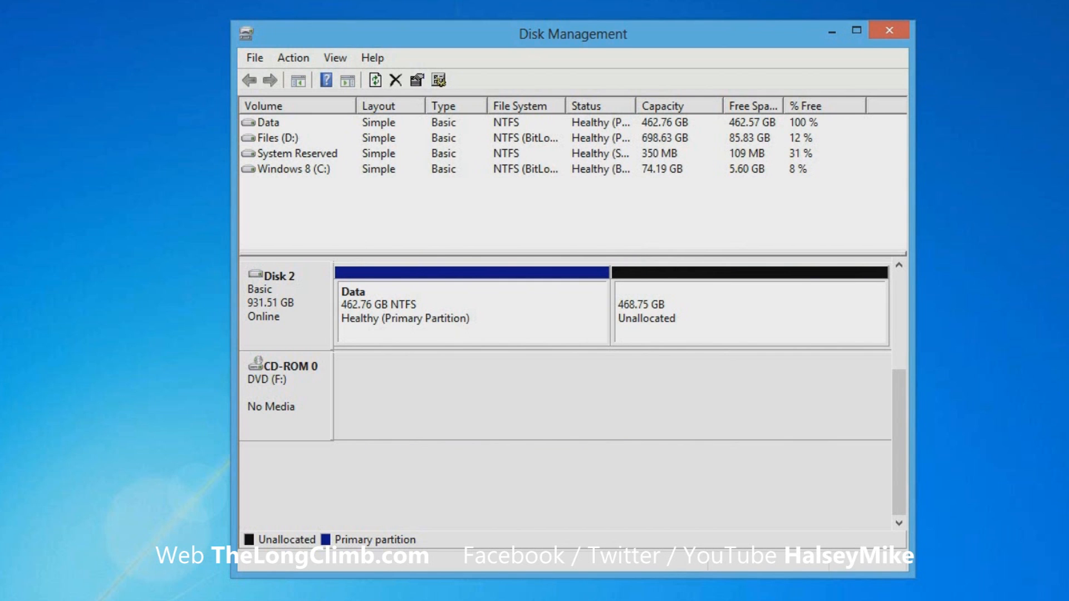
right_click(711, 319)
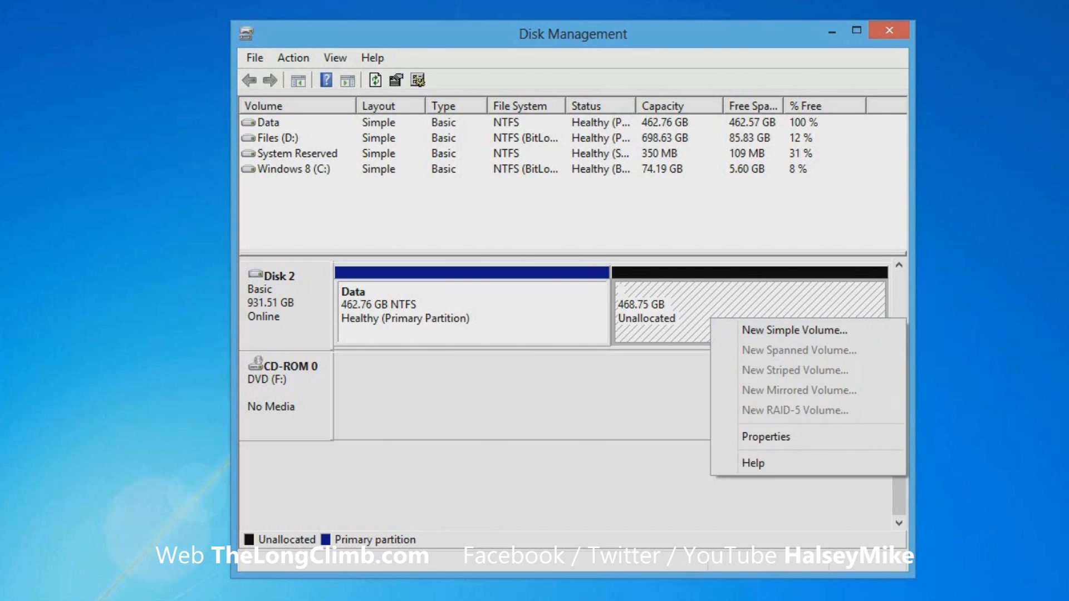
click(662, 395)
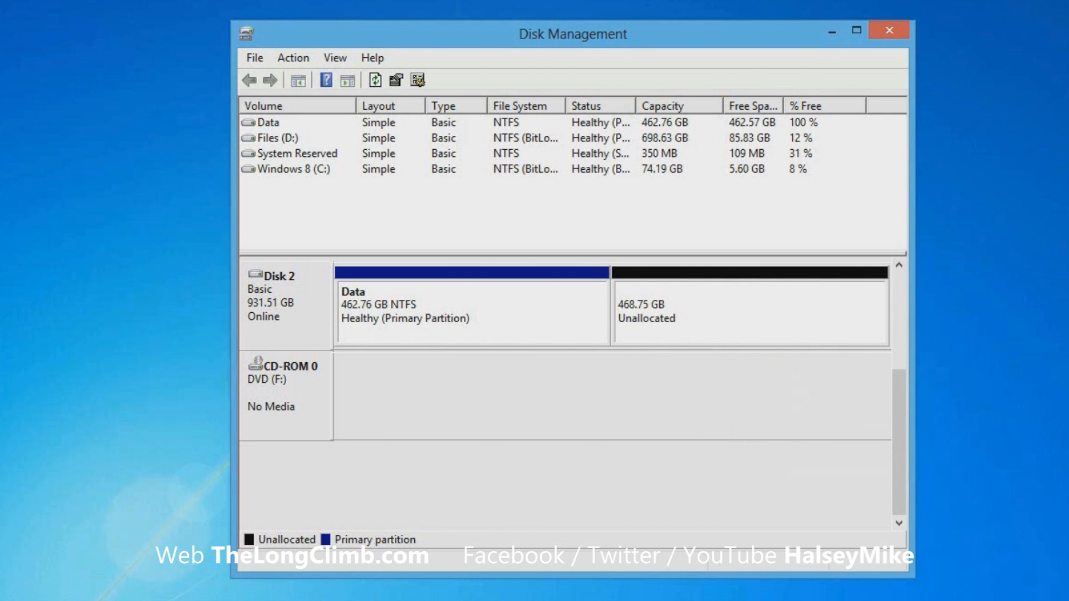
- Extend the Data volume by 479999 MB using the adjacent unallocated space on Disk 2
right_click(540, 305)
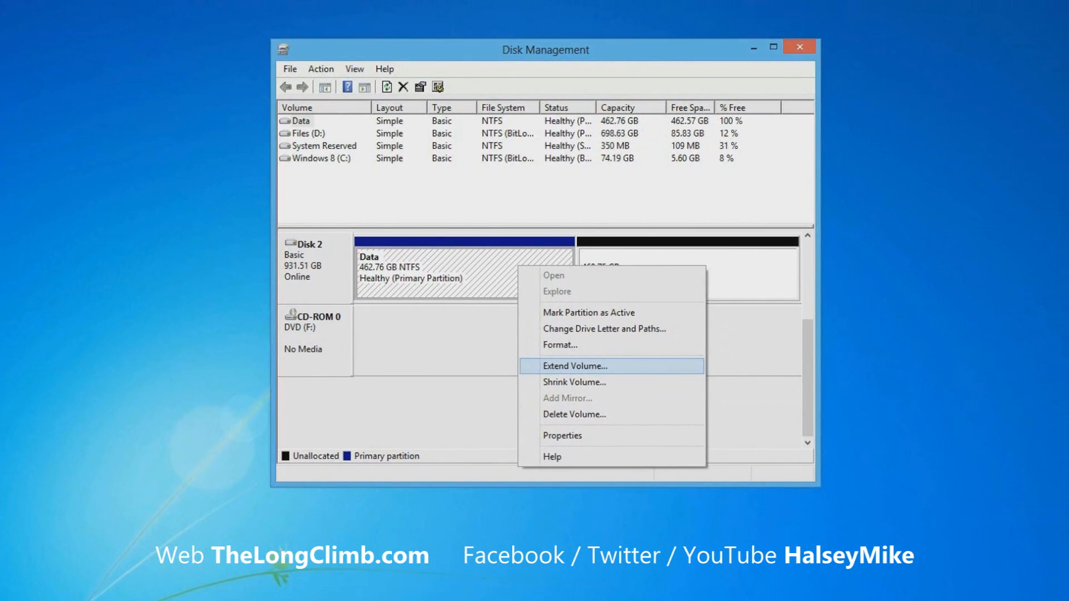
click(576, 366)
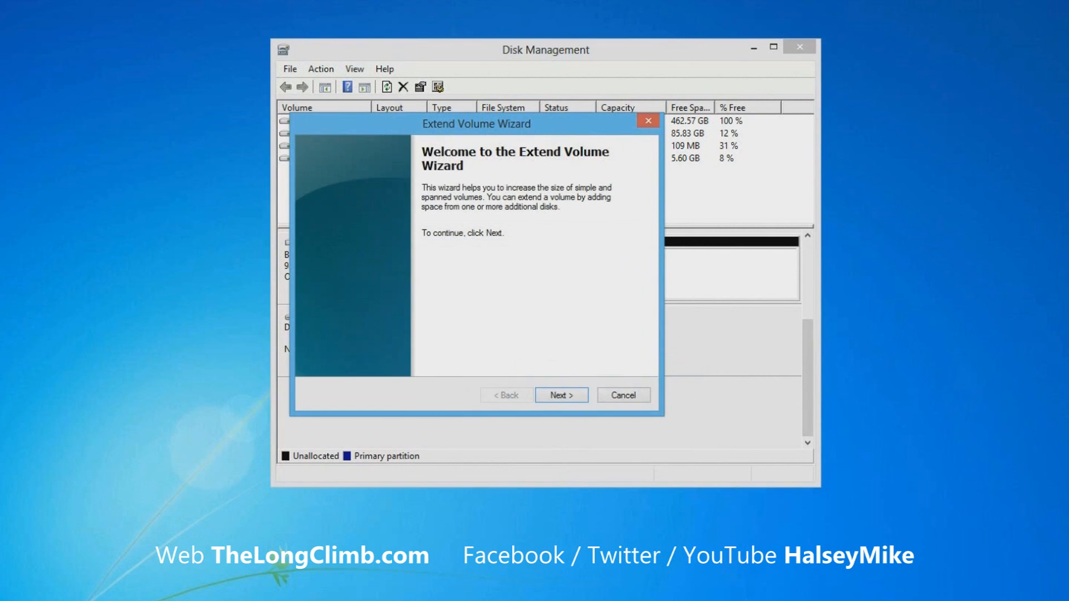
click(562, 396)
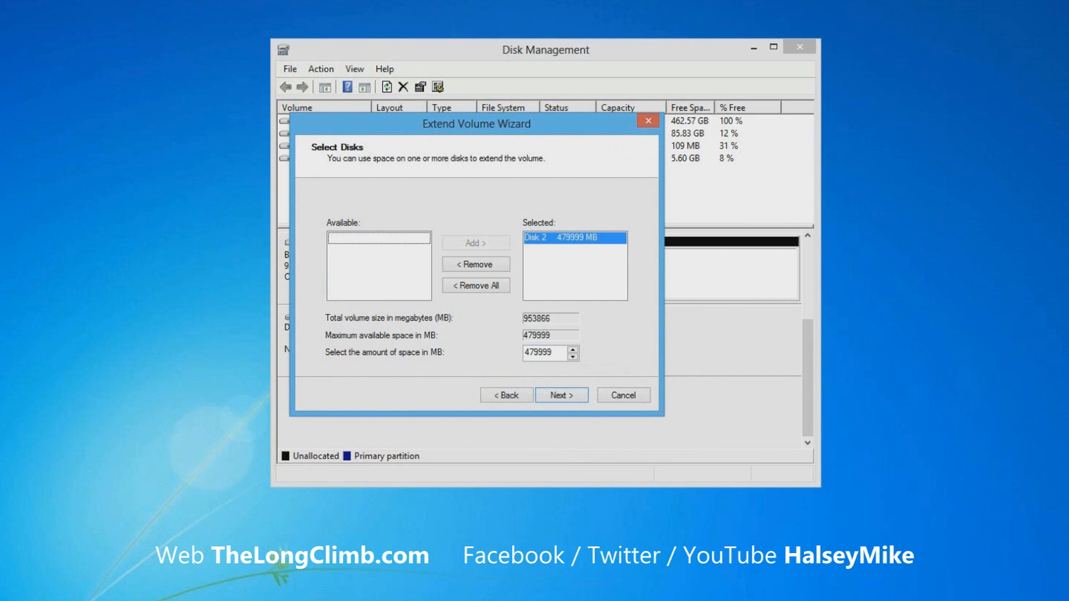
drag(477, 124, 361, 130)
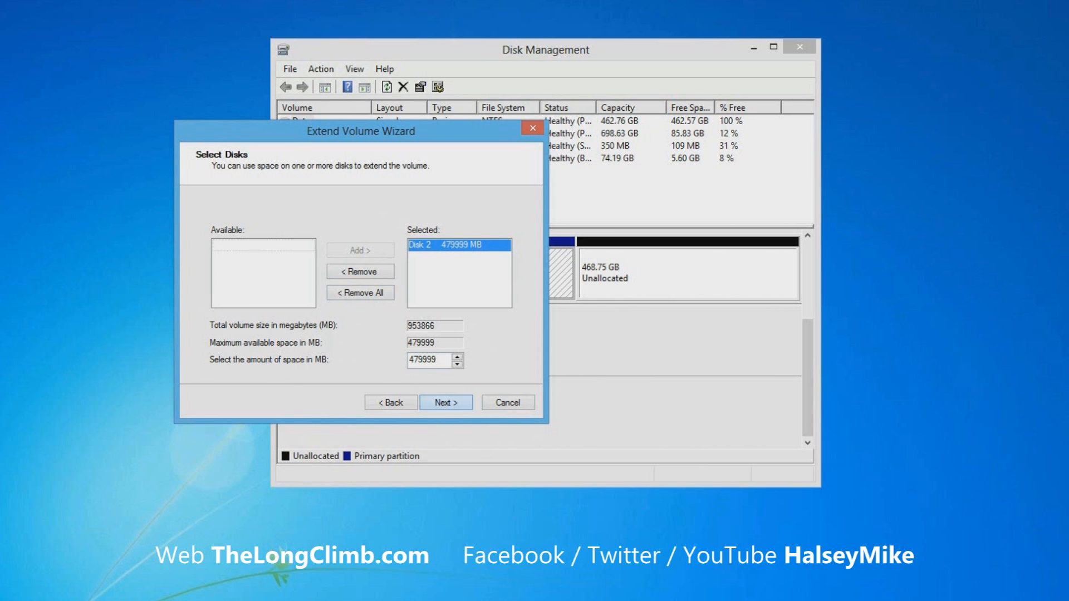
click(446, 402)
click(445, 402)
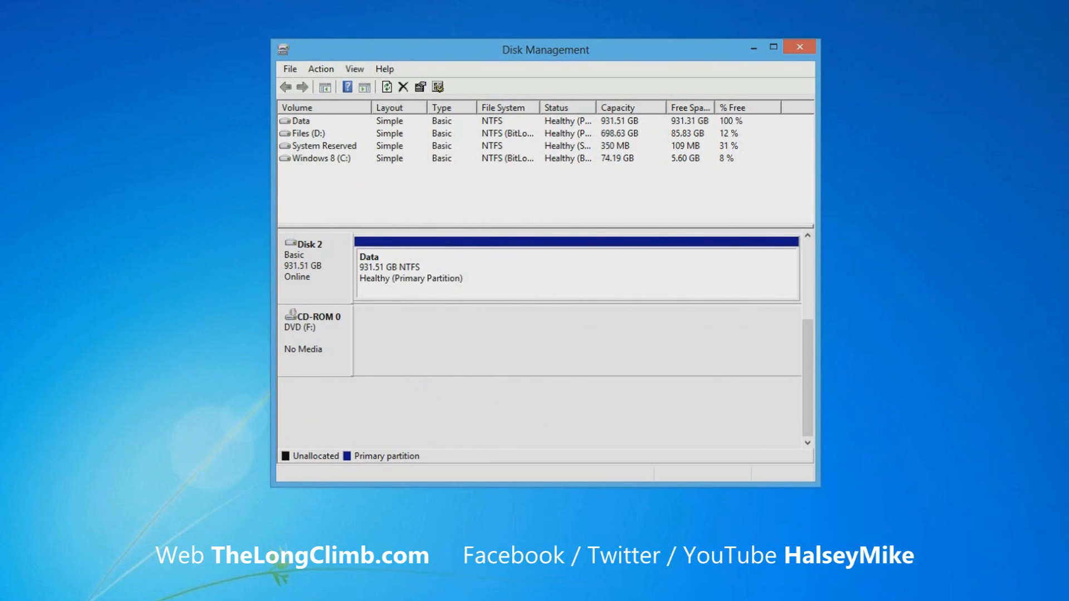
- Delete the Data volume from Disk 2 and accept erasing all its data
right_click(539, 278)
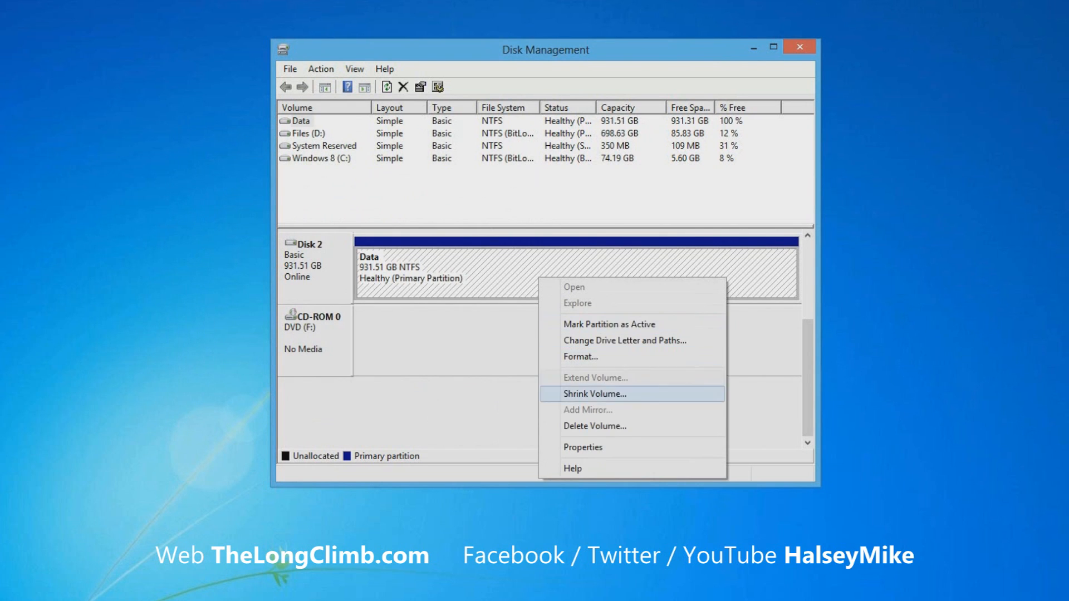
click(595, 426)
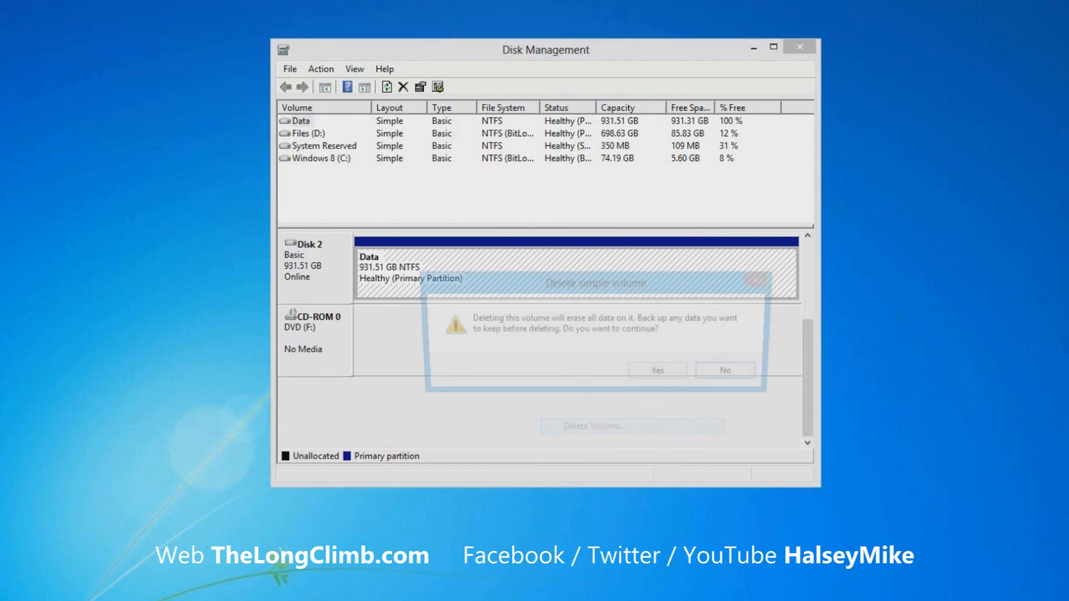
click(661, 373)
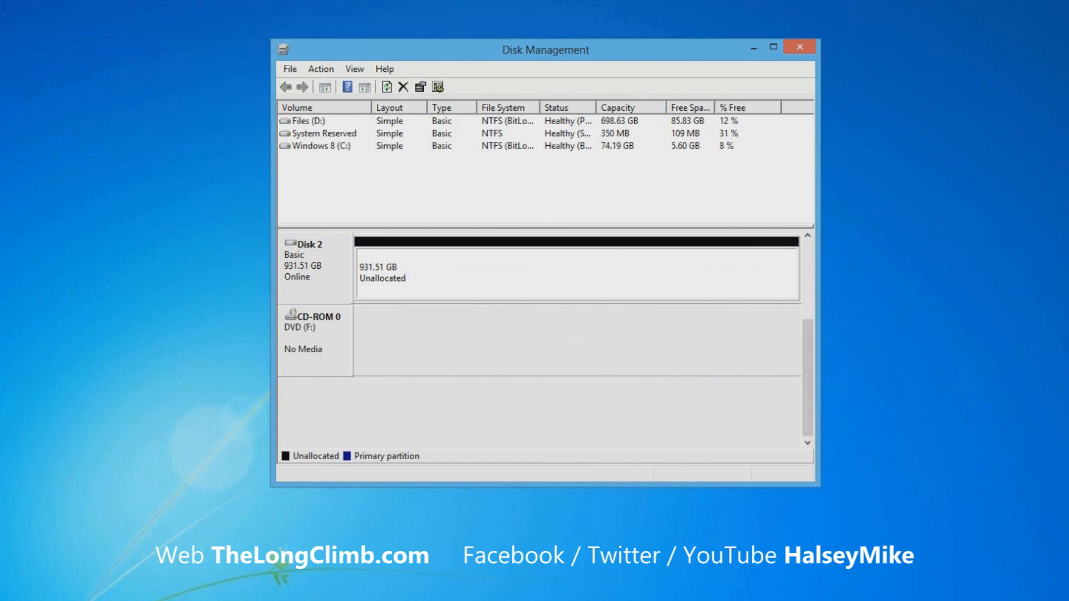